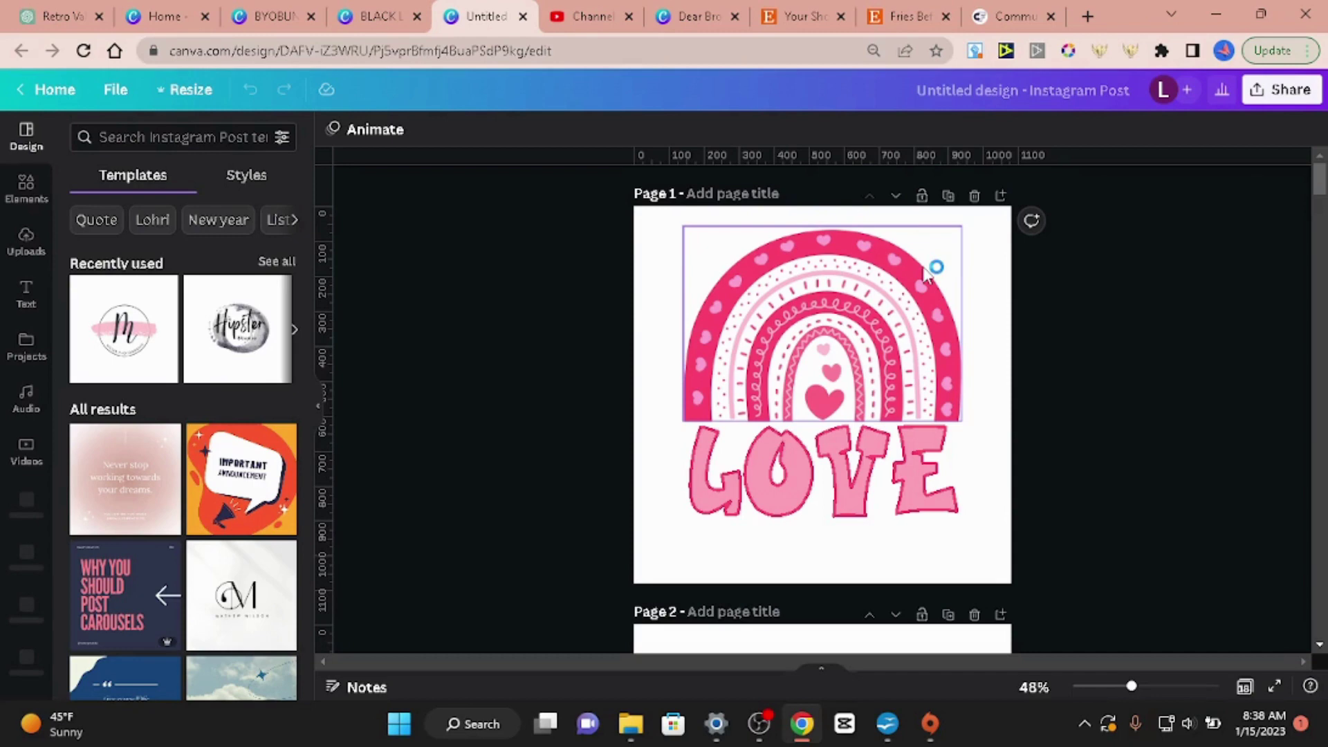
# Select and then deselect page 1 to move on to the Miller Photography logo on page 2
pyautogui.click(673, 467)
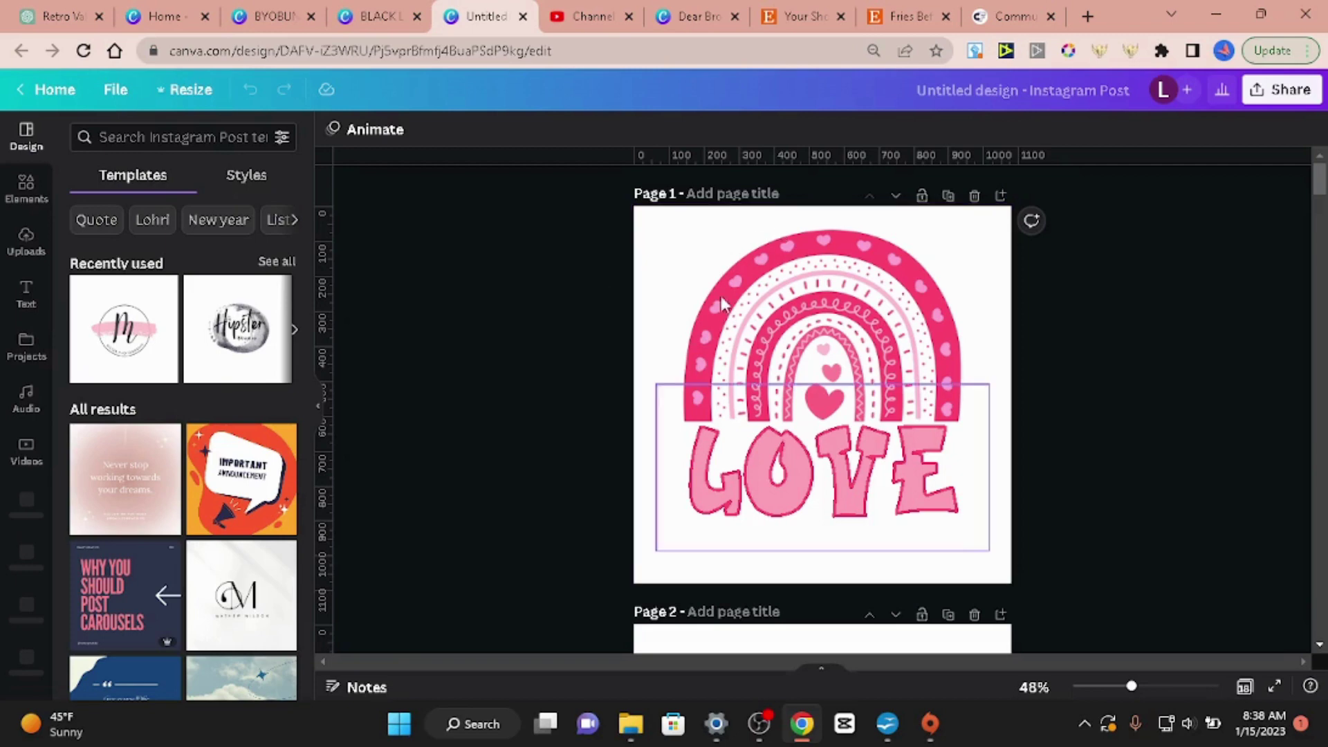
pyautogui.click(641, 330)
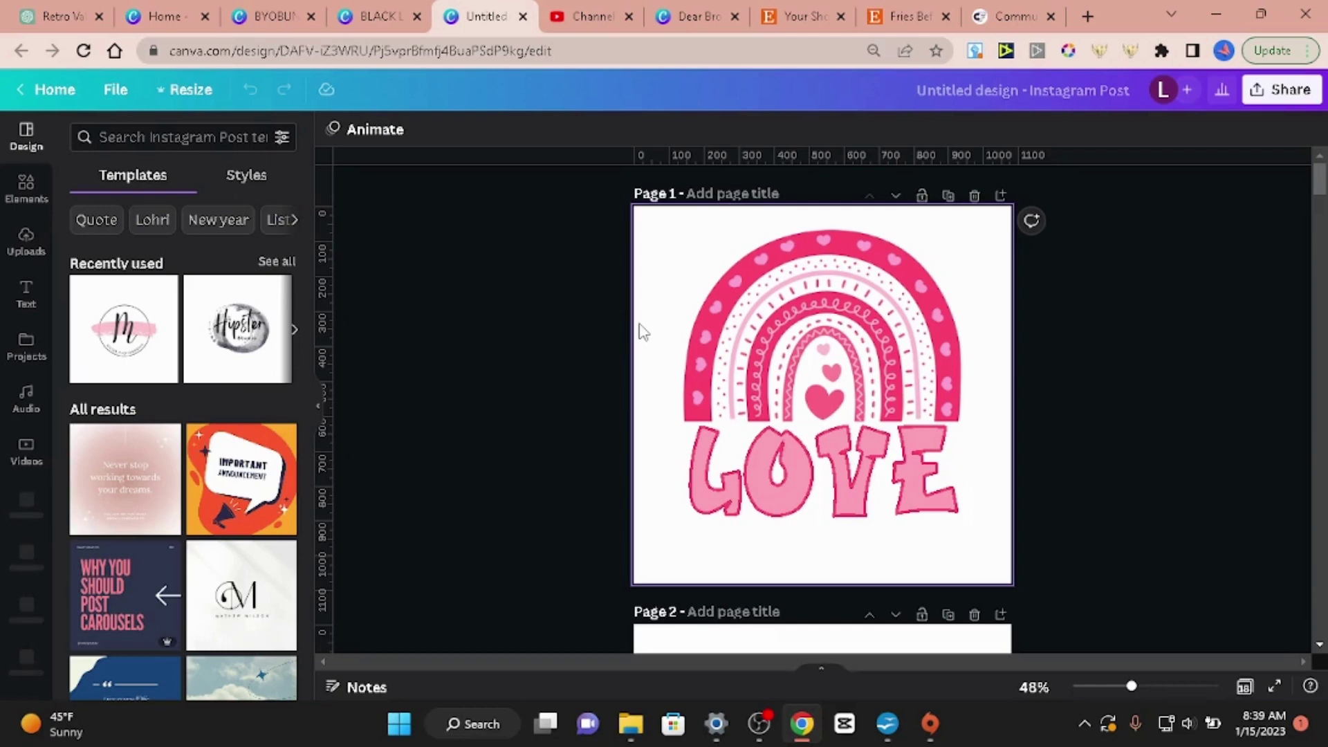
pyautogui.click(575, 371)
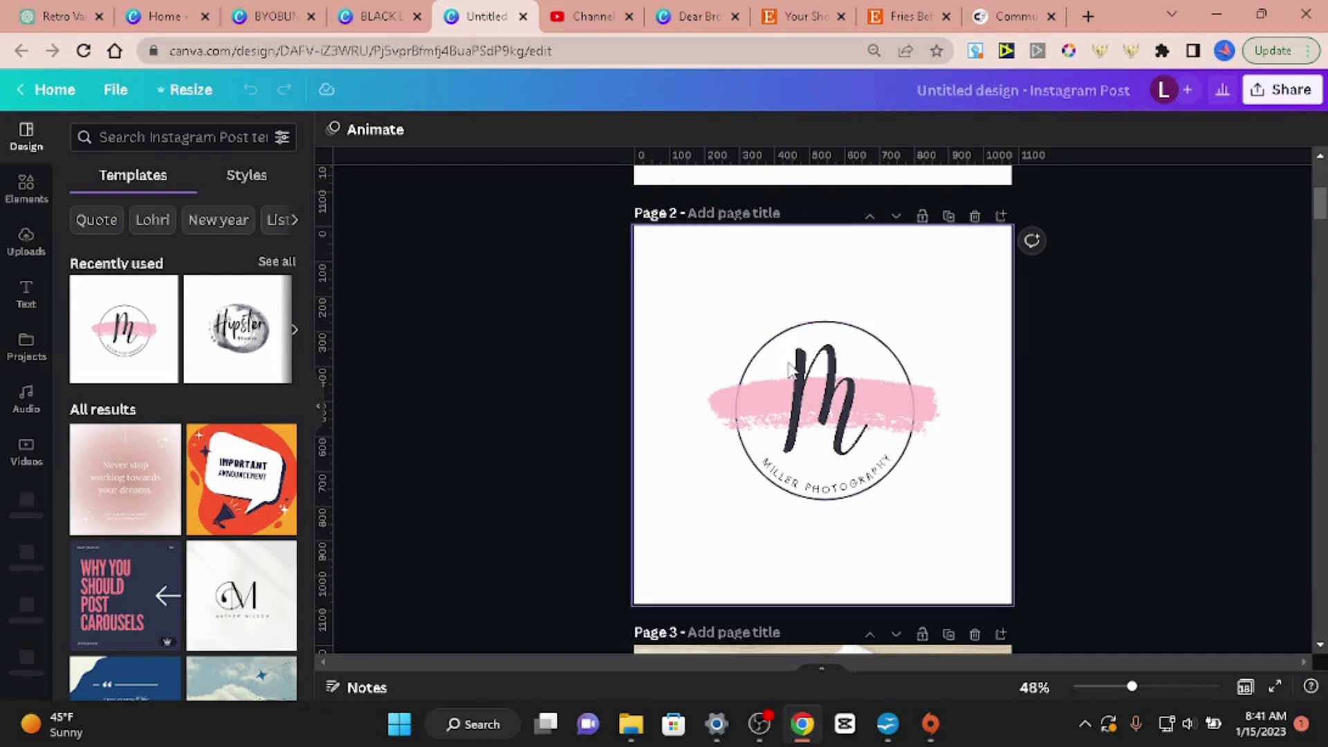
# Fade the circular M logo on page 2 to transparency 20, then deselect it
pyautogui.click(820, 394)
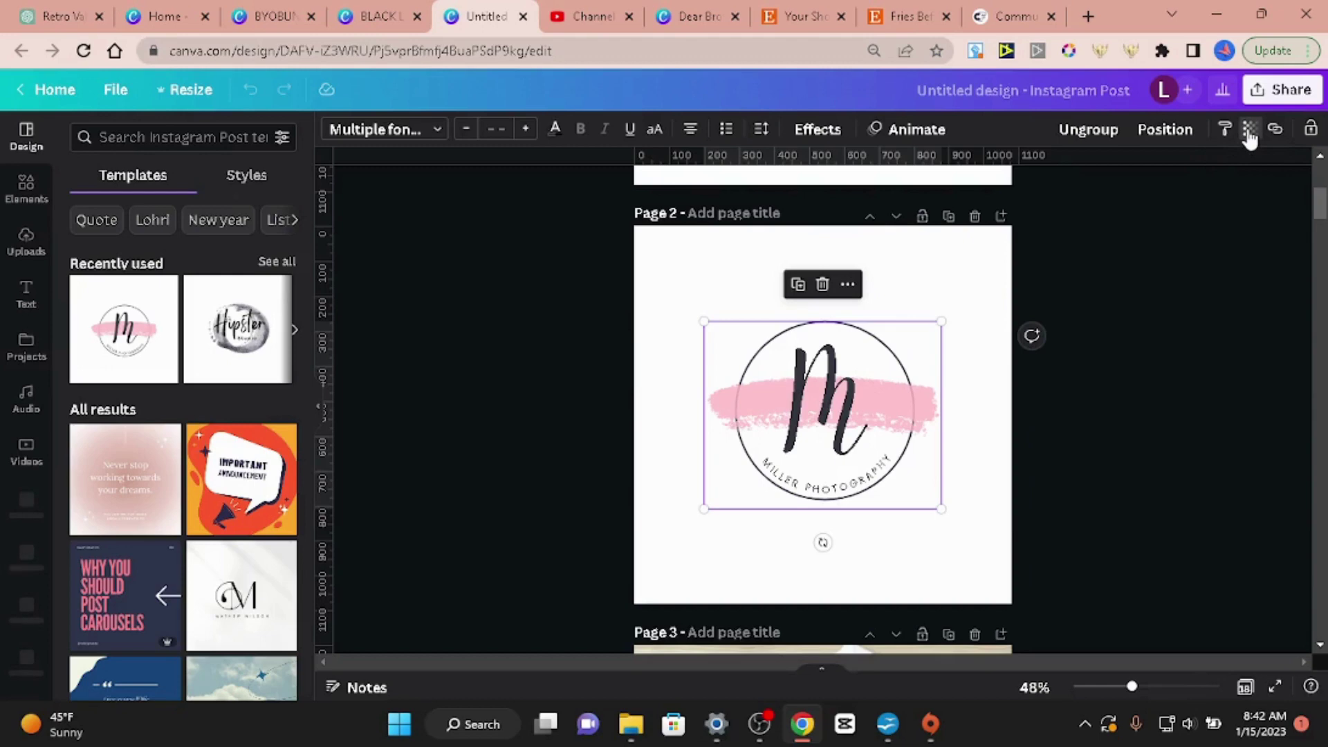
pyautogui.click(1250, 130)
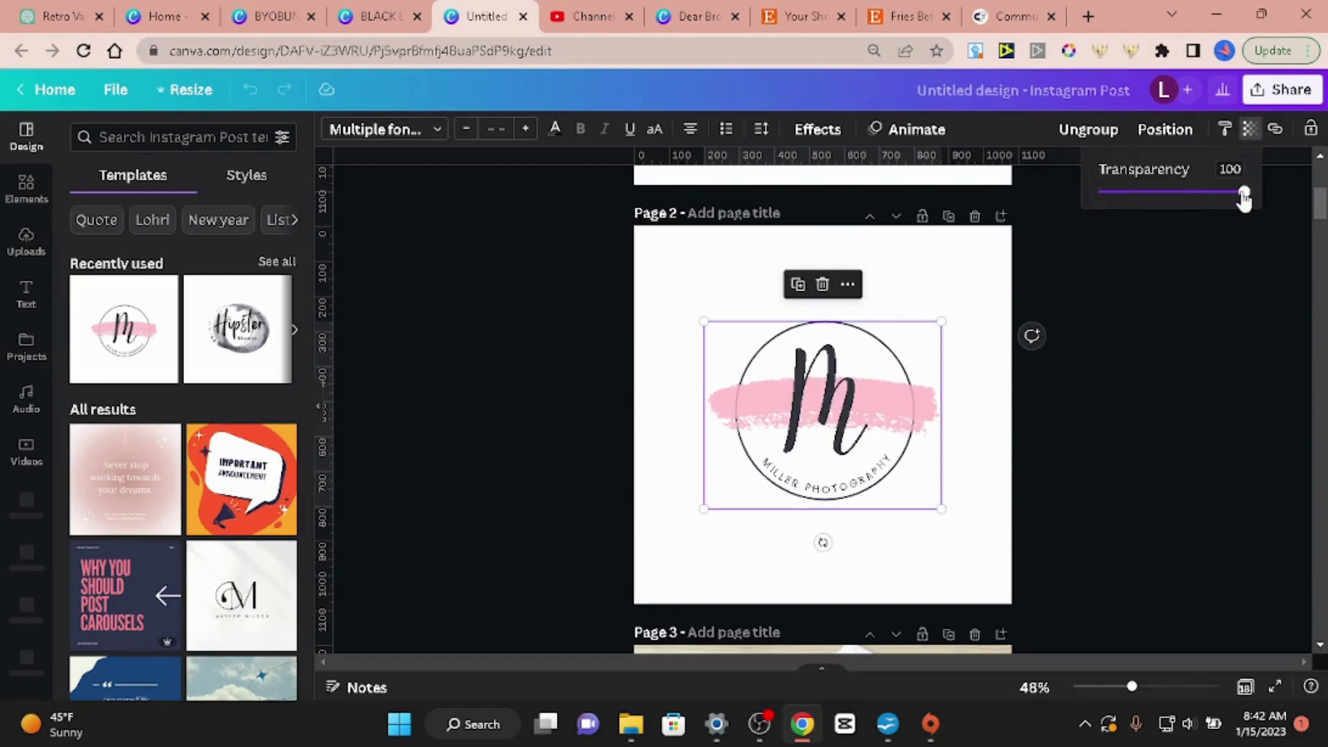
pyautogui.moveTo(1245, 195); pyautogui.dragTo(1148, 196)
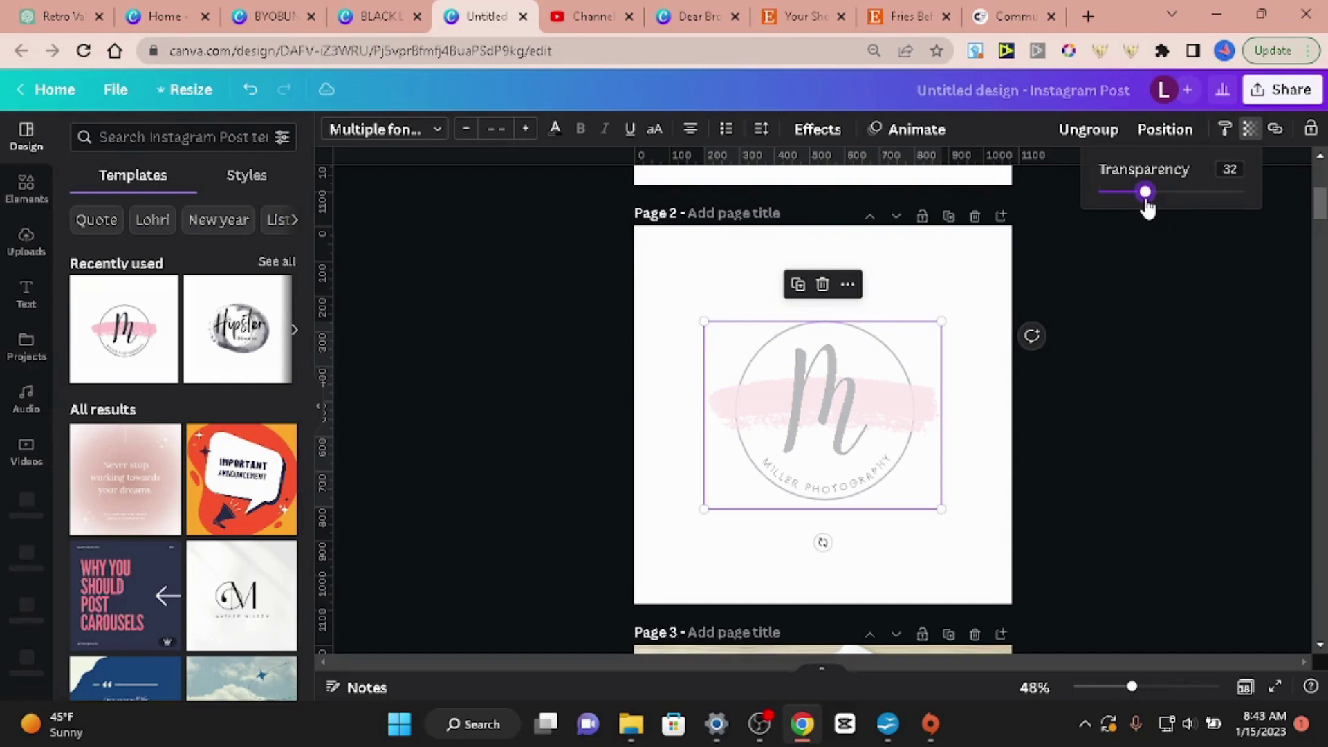
pyautogui.moveTo(1148, 195); pyautogui.dragTo(1127, 195)
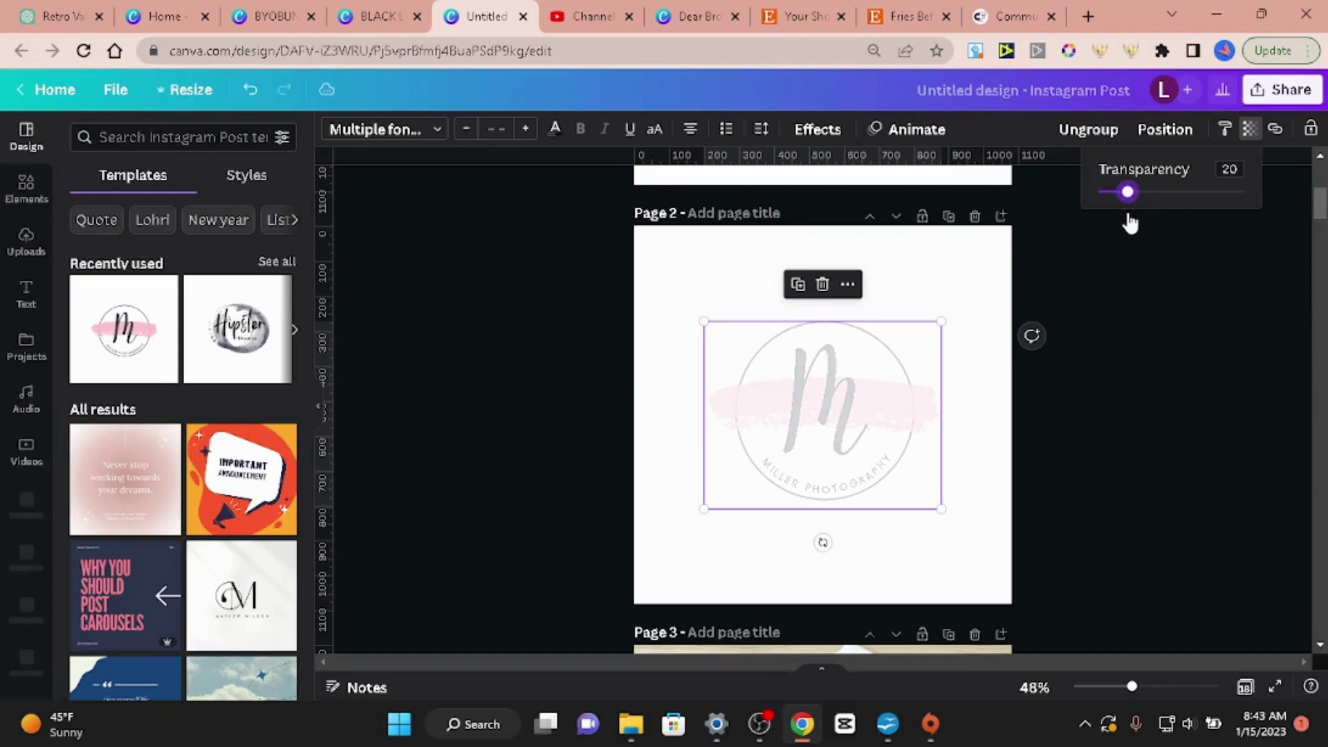
pyautogui.click(968, 282)
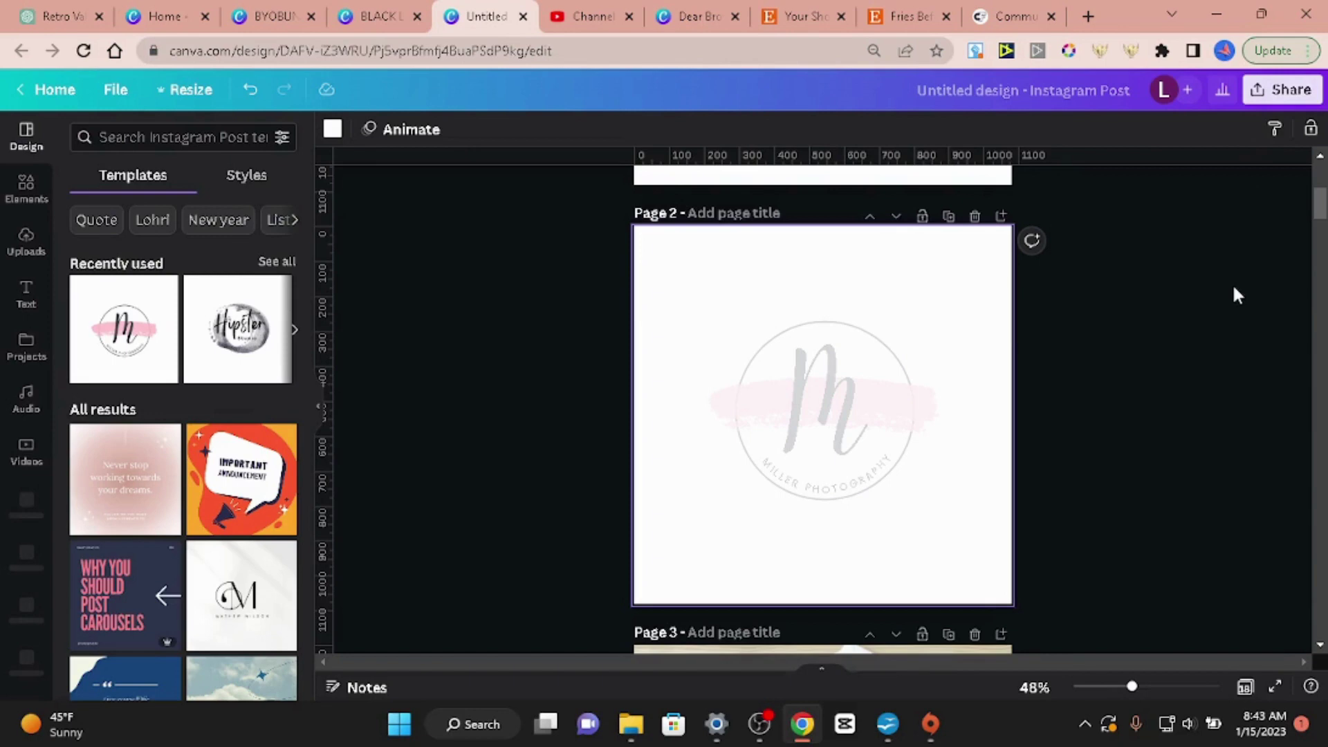
# Bring up the Share menu's Download options to export page 2 as a PNG
pyautogui.click(1282, 89)
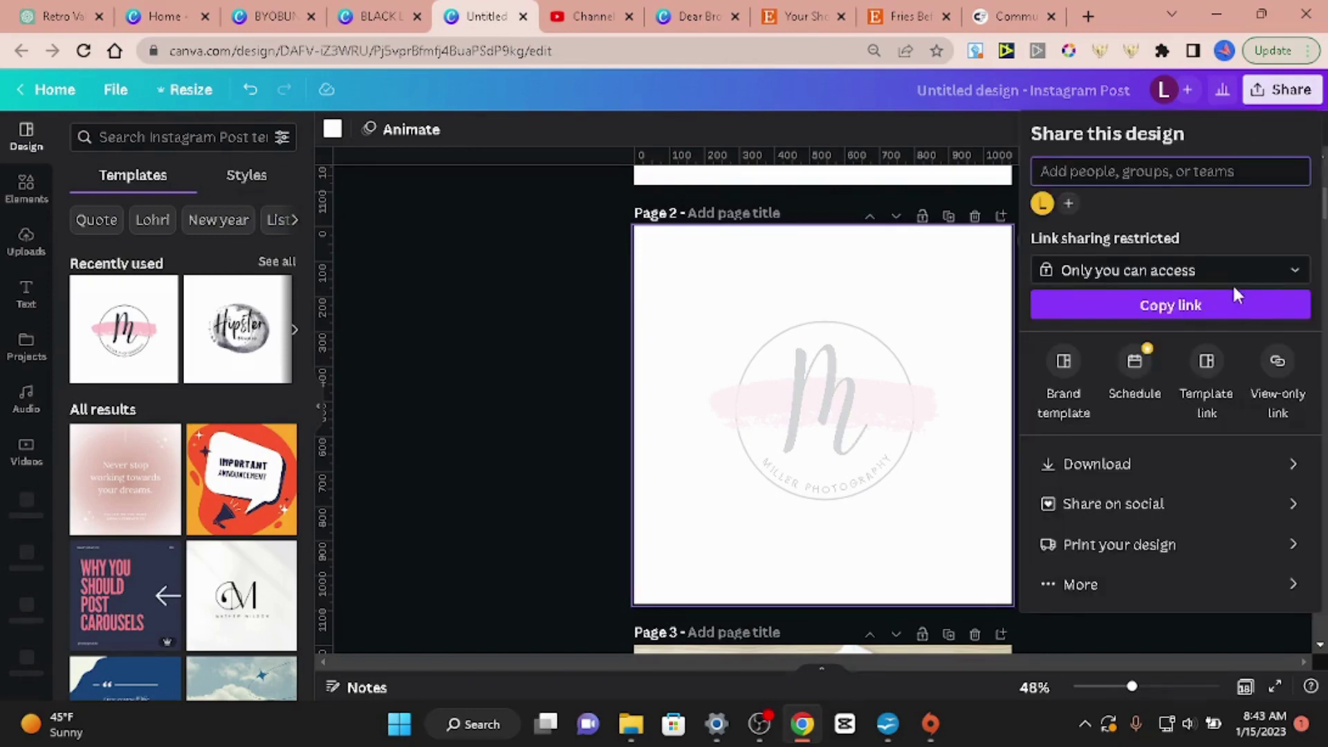
pyautogui.click(1123, 473)
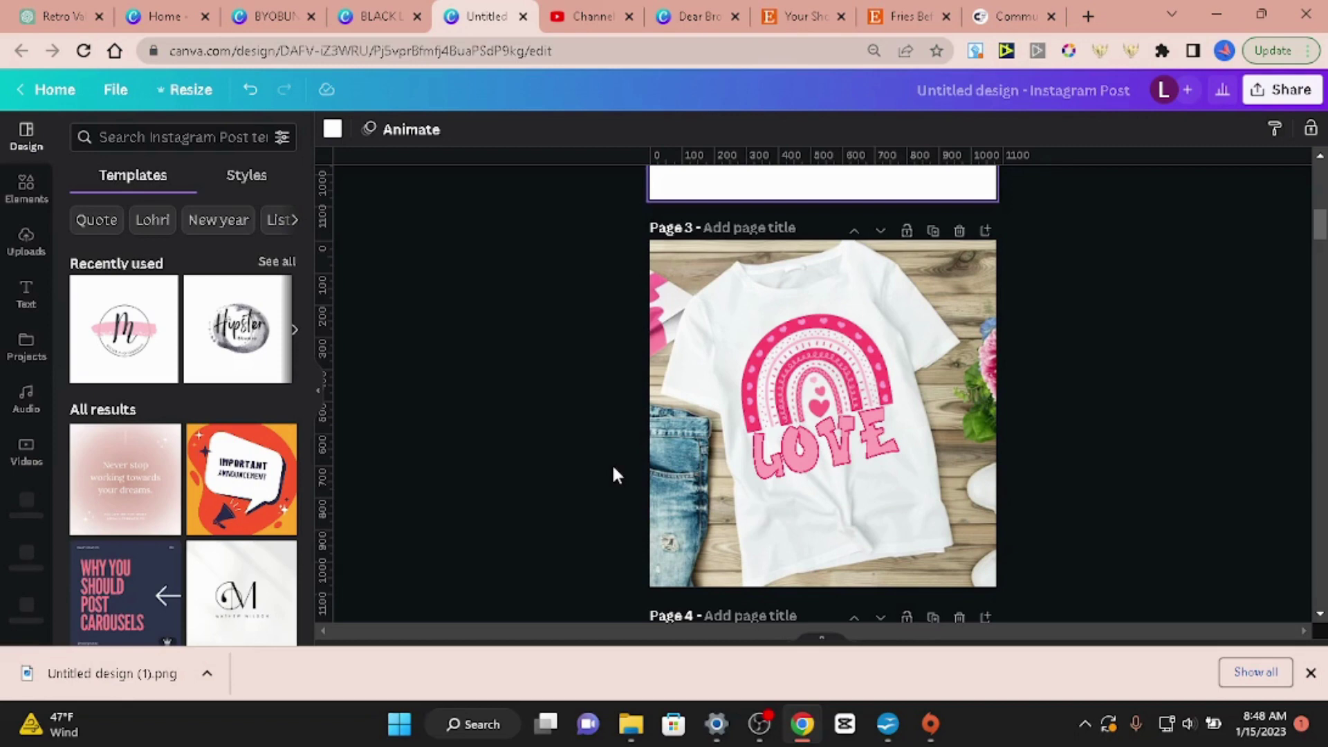
# Drag the downloaded logo PNG onto the page 3 t-shirt mockup and select it
pyautogui.click(142, 674)
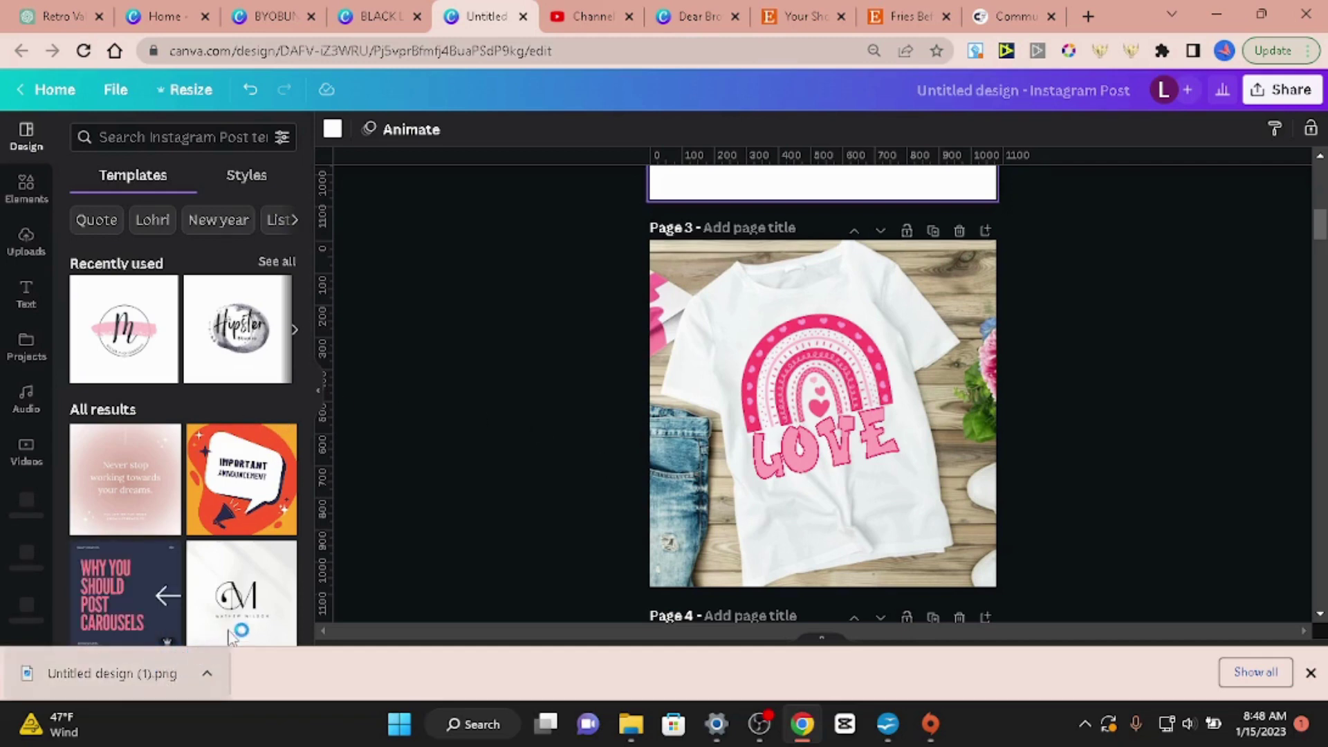
pyautogui.moveTo(437, 503); pyautogui.dragTo(835, 438)
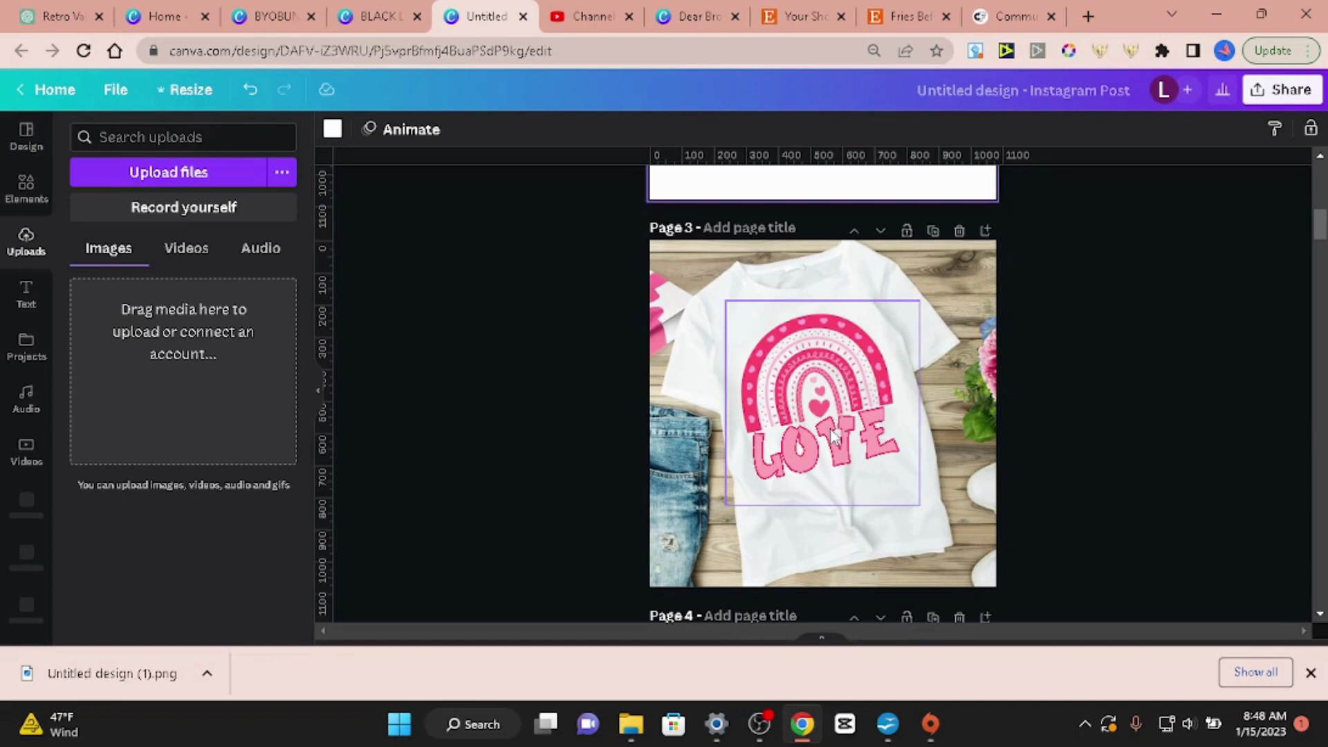
pyautogui.click(835, 436)
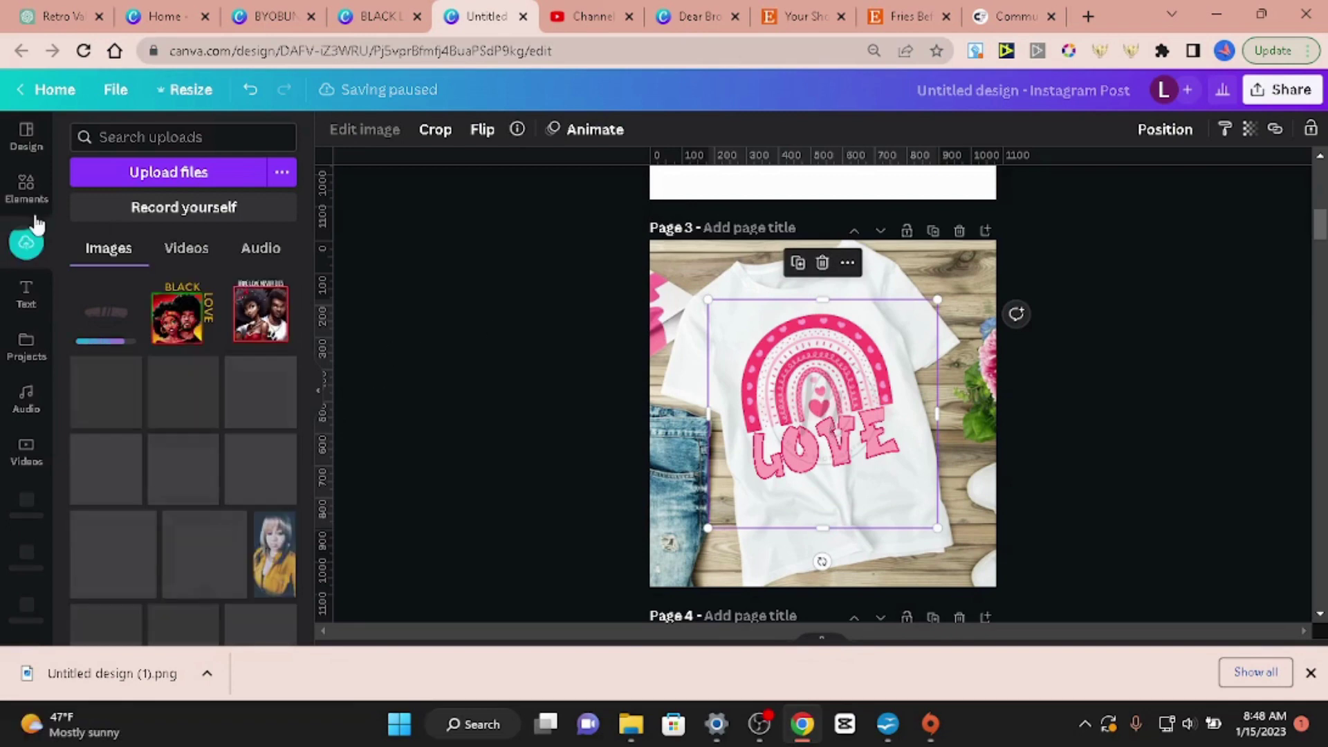
pyautogui.click(26, 192)
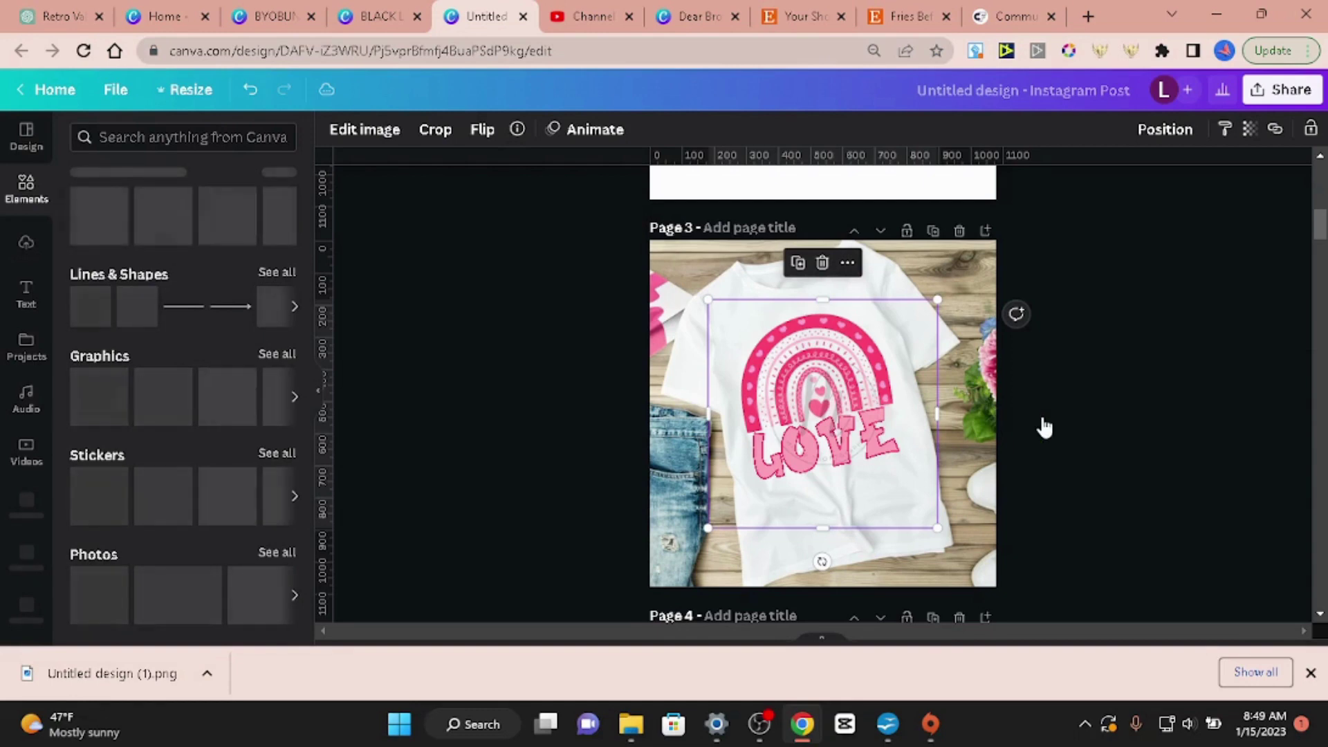
# Paste the faded logo image onto the page 3 t-shirt mockup with Ctrl+V
pyautogui.hotkey('ctrl', 'v')
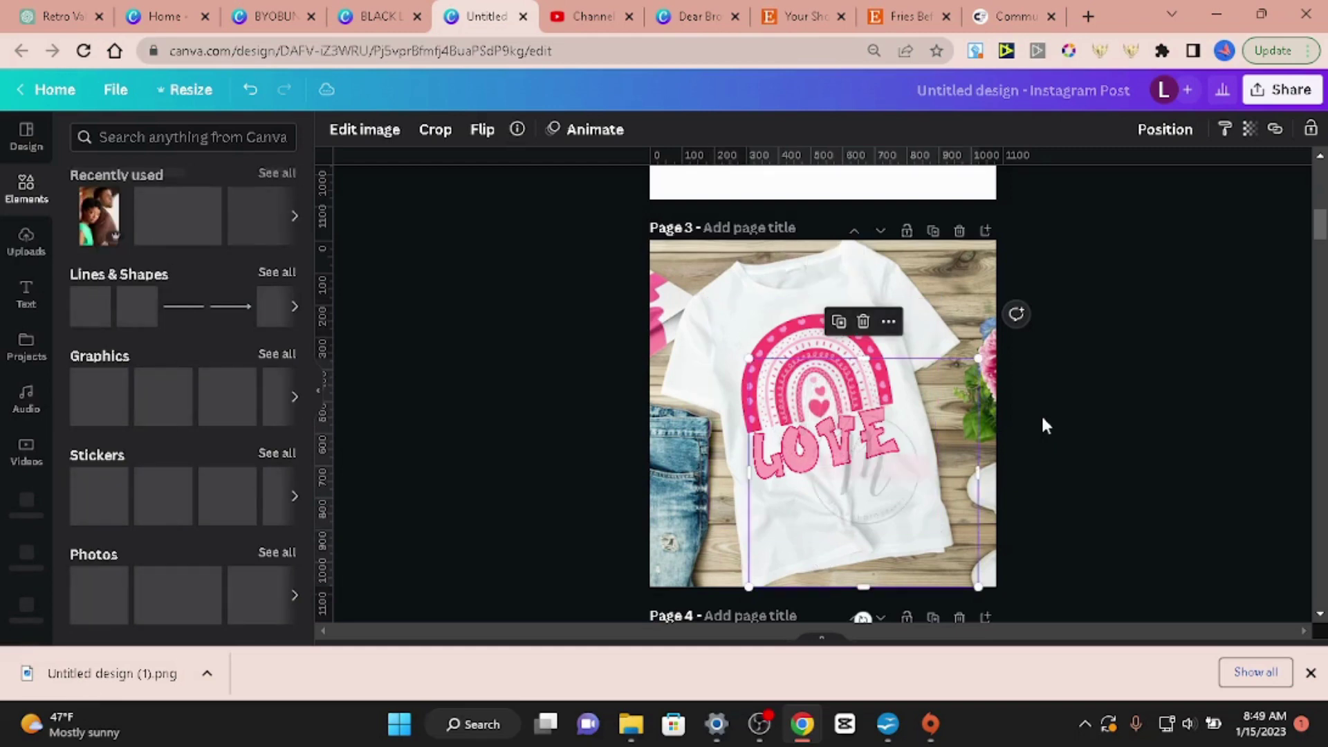